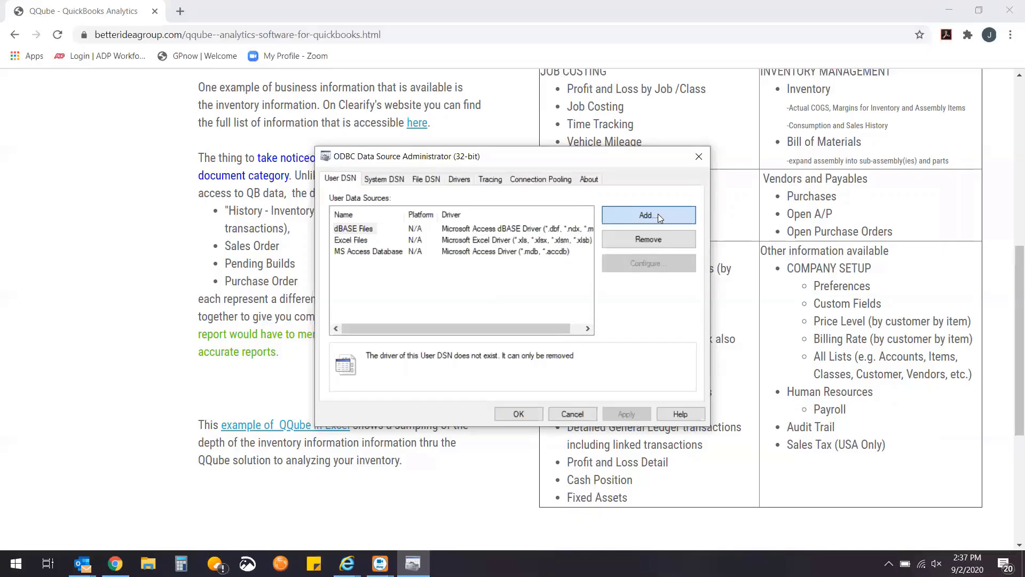
Step: Add a new user data source using the MySQL ODBC 5.3 Unicode Driver
{"action": "left_click", "coordinate": [658, 214]}
{"action": "left_click_drag", "start_coordinate": [643, 243], "coordinate": [648, 312]}
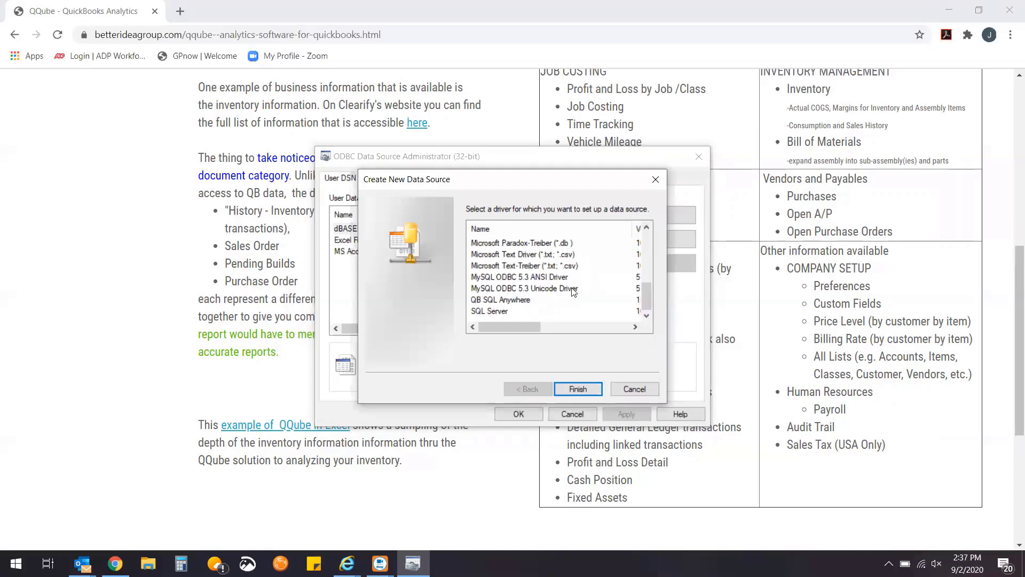
{"action": "left_click", "coordinate": [555, 291]}
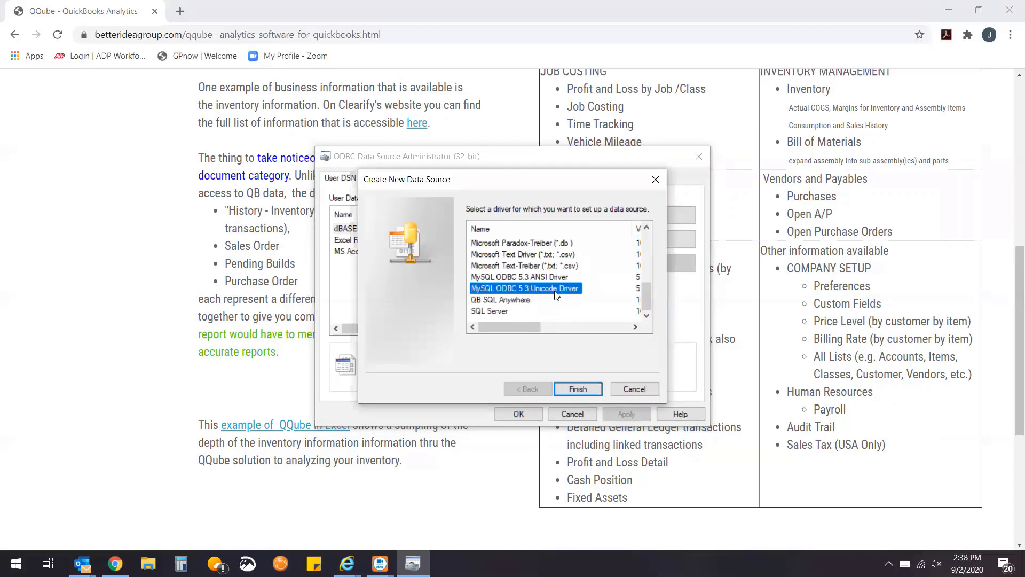
{"action": "key", "text": "Up"}
{"action": "left_click", "coordinate": [555, 291]}
Step: Name the new MySQL data source FishBowl
{"action": "left_click", "coordinate": [586, 390]}
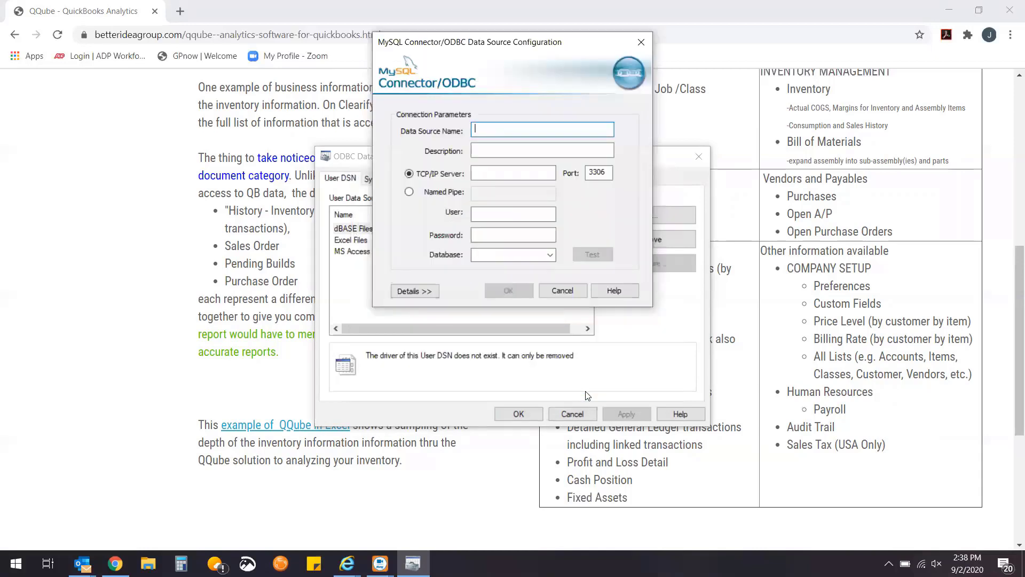
{"action": "type", "text": "FishBowl"}
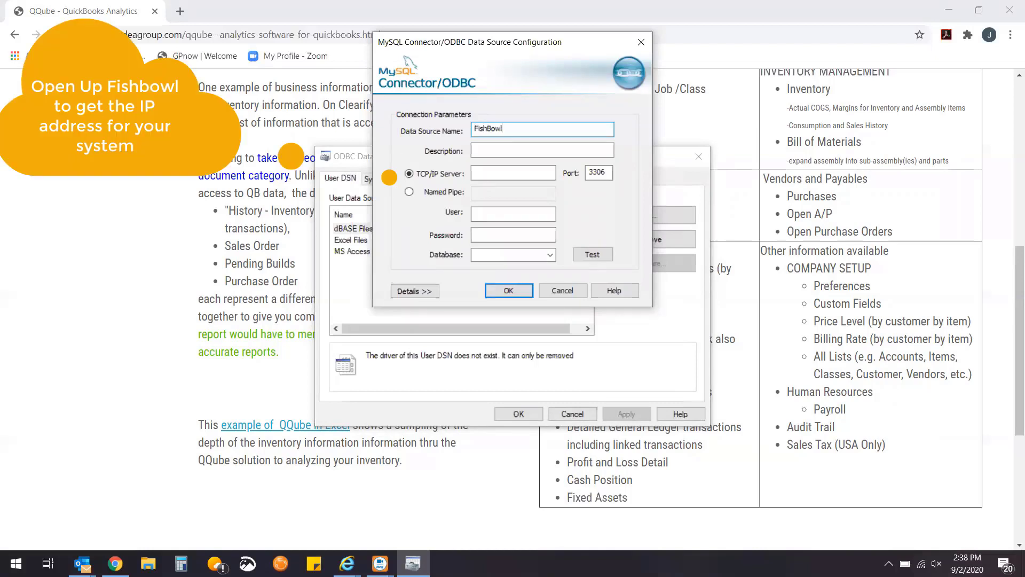
{"action": "key", "text": "Tab"}
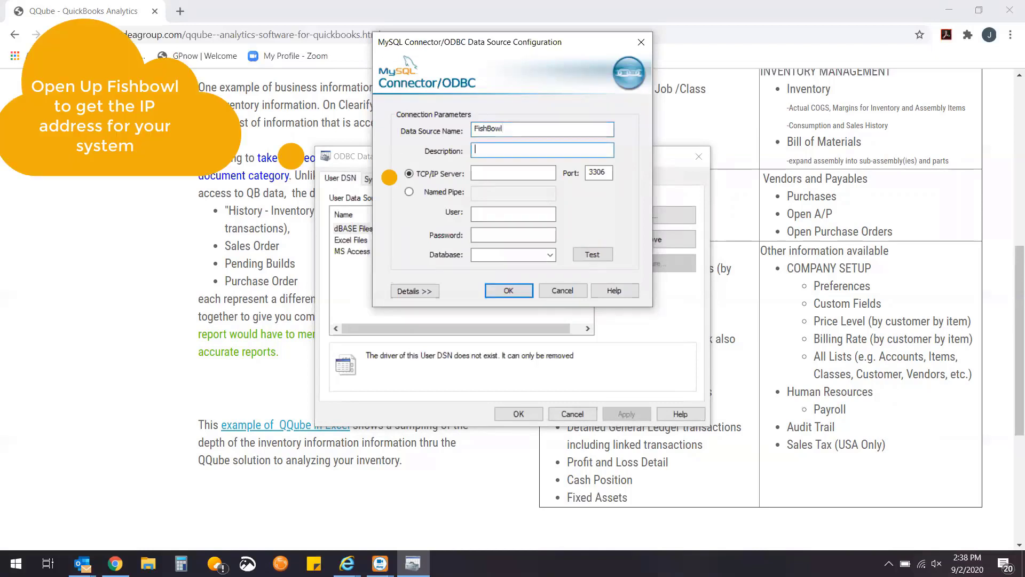
{"action": "key", "text": "Tab"}
{"action": "key", "text": "Tab"}
Step: Enter 192.168.9.10 as the TCP/IP server address
{"action": "type", "text": "192.168"}
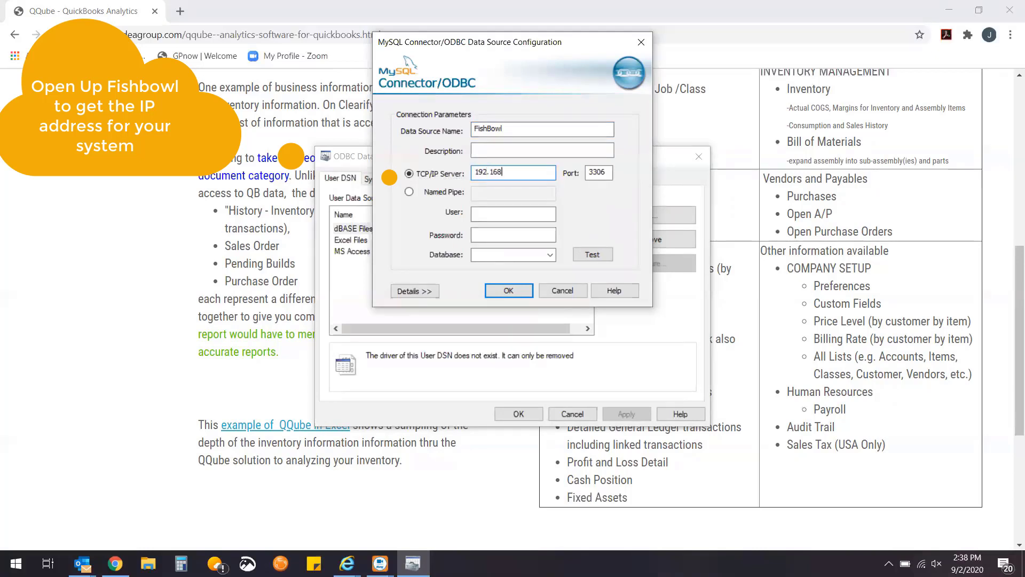
{"action": "type", "text": ".9.10"}
{"action": "key", "text": "Tab"}
{"action": "key", "text": "shift+Tab"}
Step: Correct the server address to 192.168.5.10 and set the port to 3305
{"action": "left_click", "coordinate": [516, 171]}
{"action": "key", "text": "BackSpace"}
{"action": "type", "text": "5"}
{"action": "key", "text": "Tab"}
{"action": "type", "text": "3305"}
Step: Fill in the database user name and password
{"action": "key", "text": "Tab"}
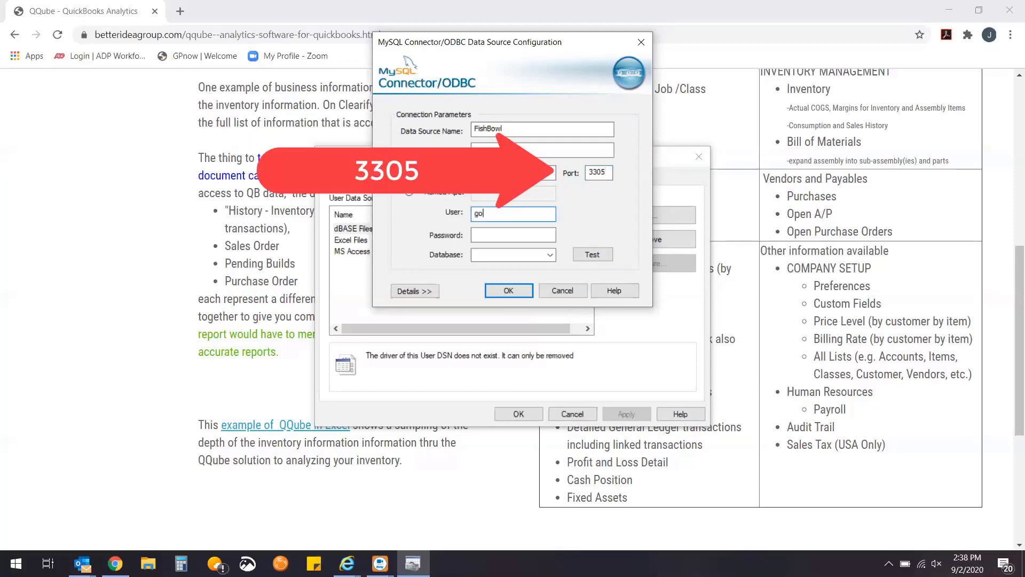
{"action": "left_click", "coordinate": [513, 235]}
{"action": "key", "text": "shift+Tab"}
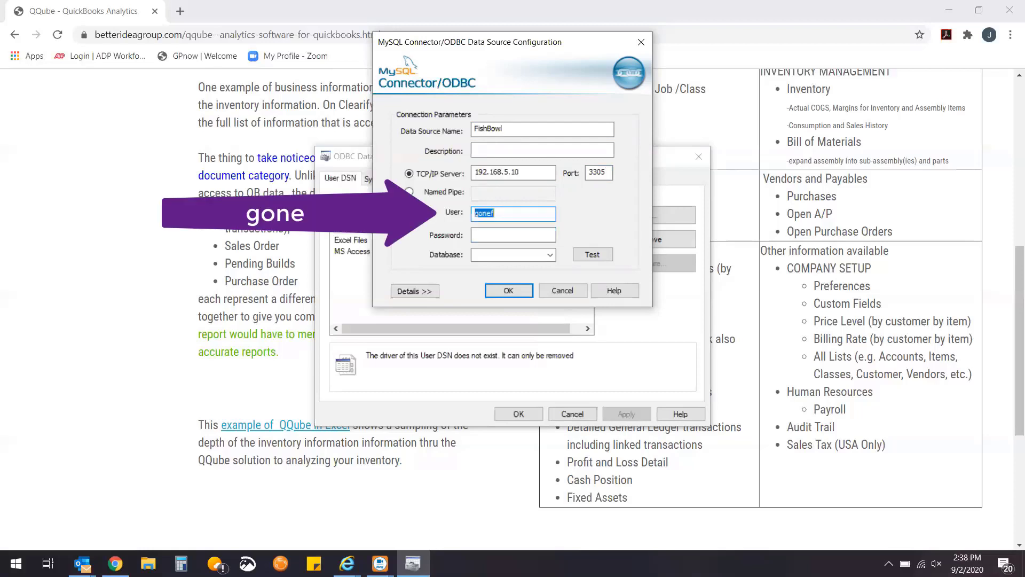
{"action": "key", "text": "Tab"}
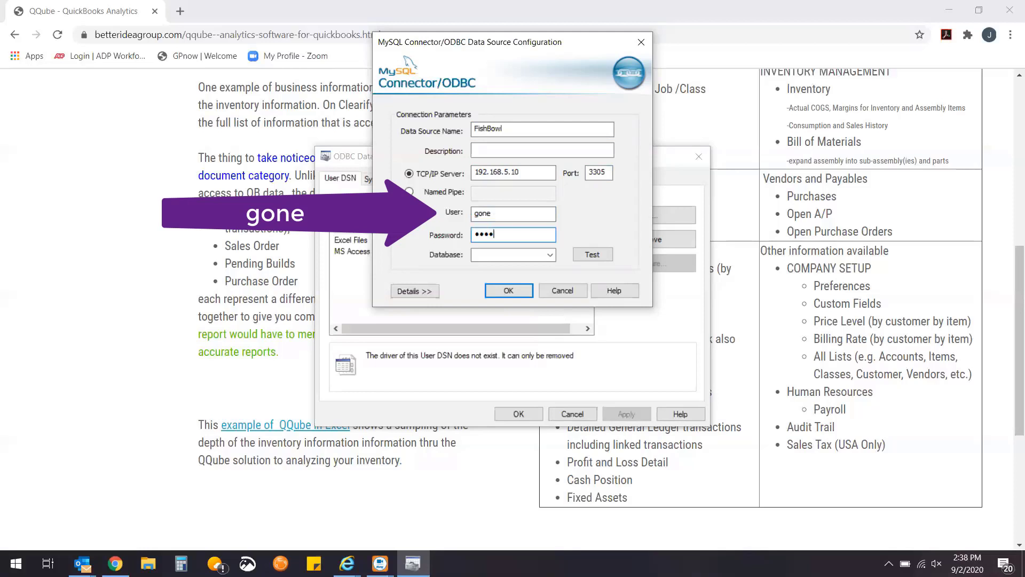
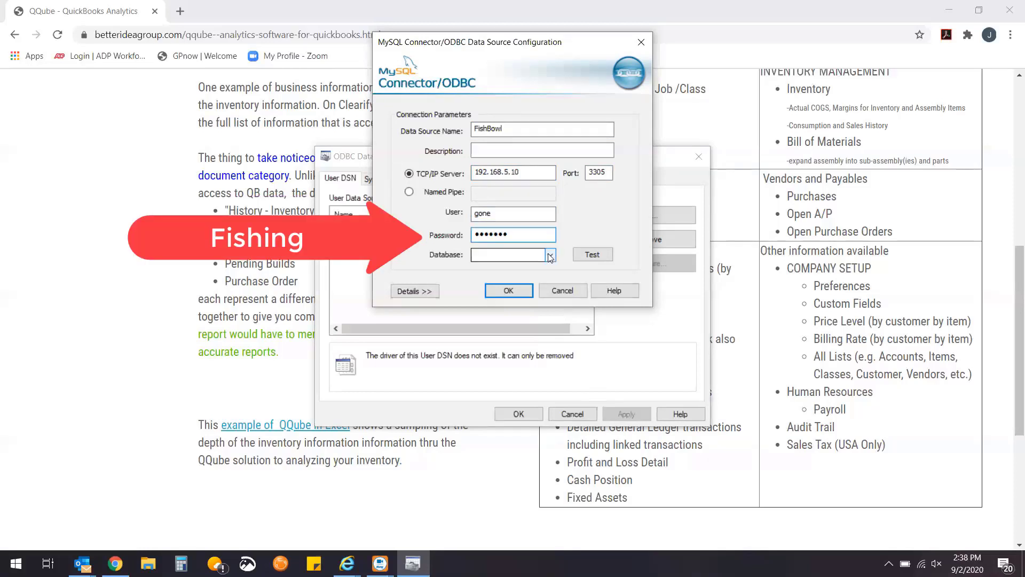
Step: Choose the fb_2020 database, save the FishBowl source, and close the administrator
{"action": "left_click", "coordinate": [550, 255]}
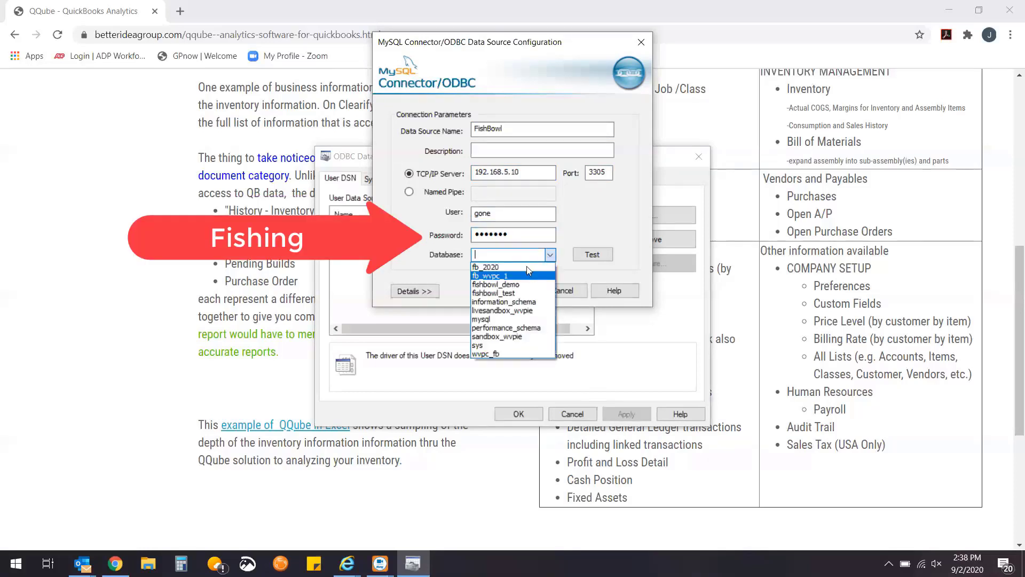
{"action": "left_click", "coordinate": [527, 267]}
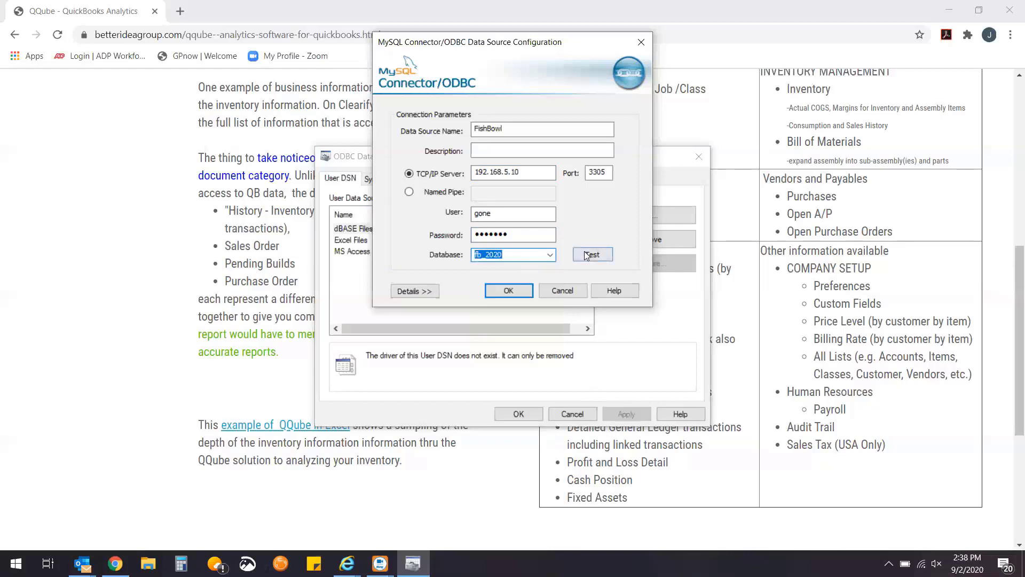
{"action": "left_click", "coordinate": [509, 290]}
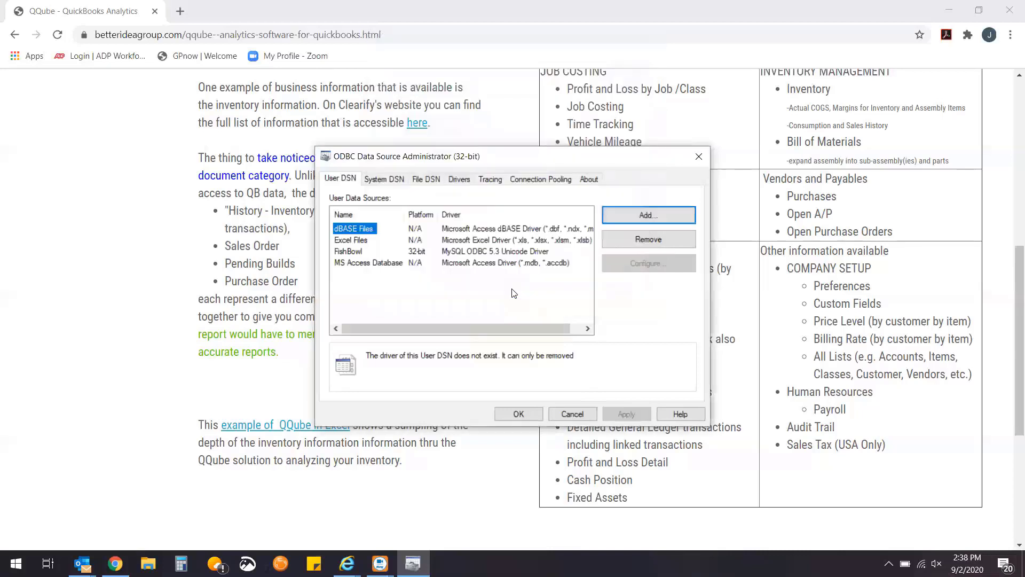
{"action": "left_click", "coordinate": [365, 251]}
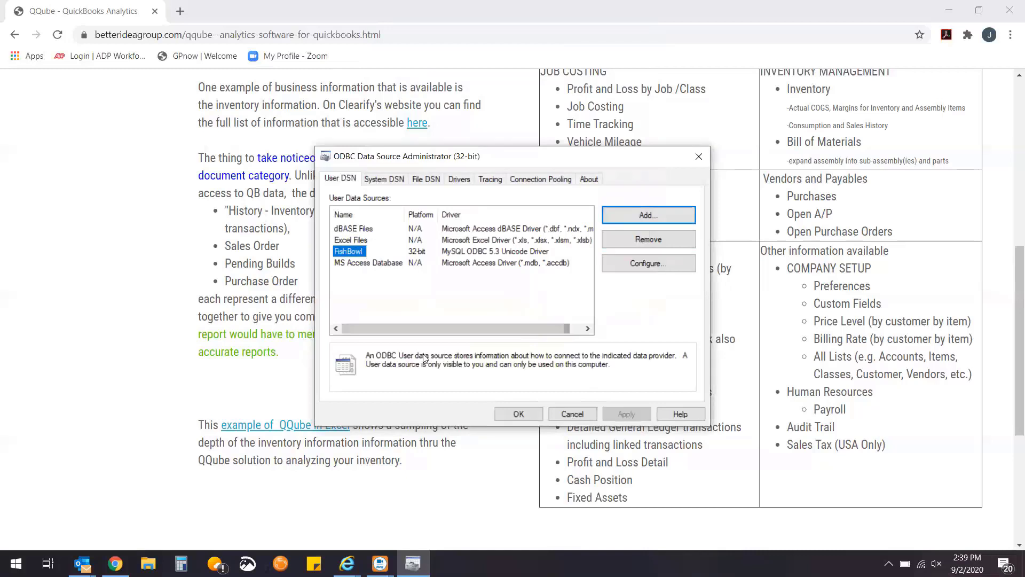
{"action": "left_click", "coordinate": [518, 415]}
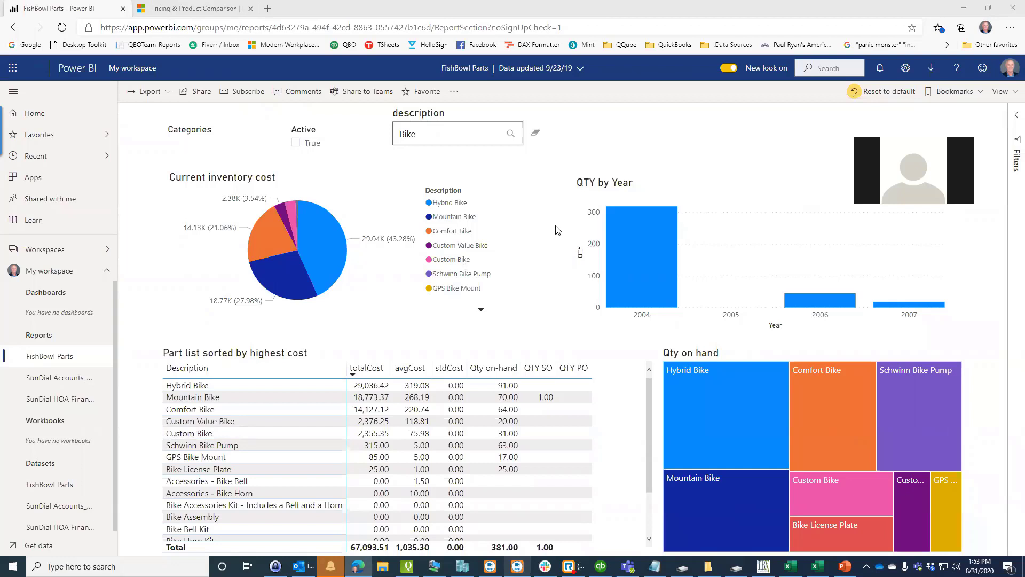
Step: Search descriptions for 'saddle', then apply and clear the Comfort Saddle cross-filter
{"action": "left_click", "coordinate": [494, 131]}
{"action": "type", "text": "saddler"}
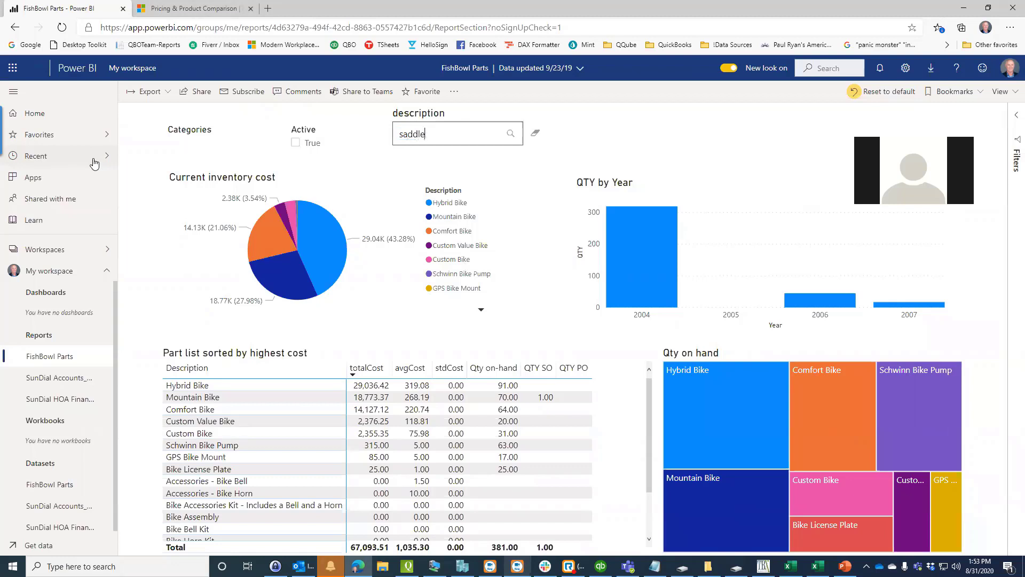
{"action": "key", "text": "Return"}
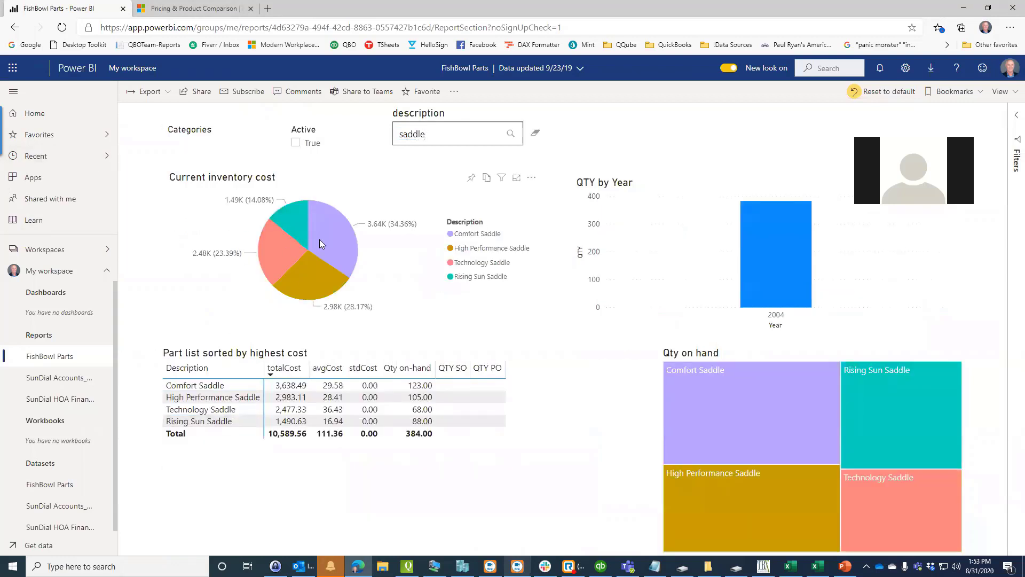
{"action": "left_click", "coordinate": [320, 240]}
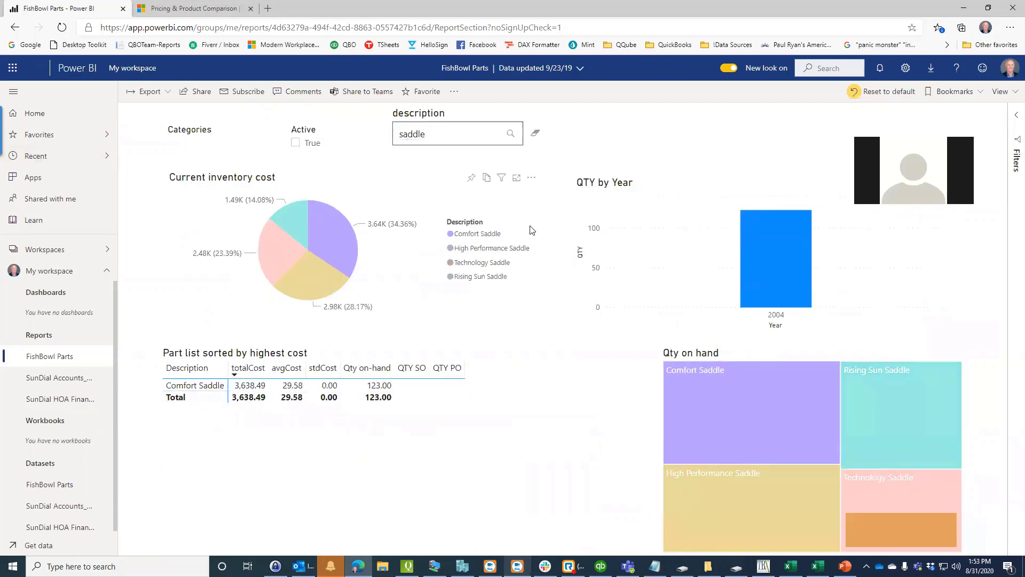
{"action": "left_click", "coordinate": [340, 236]}
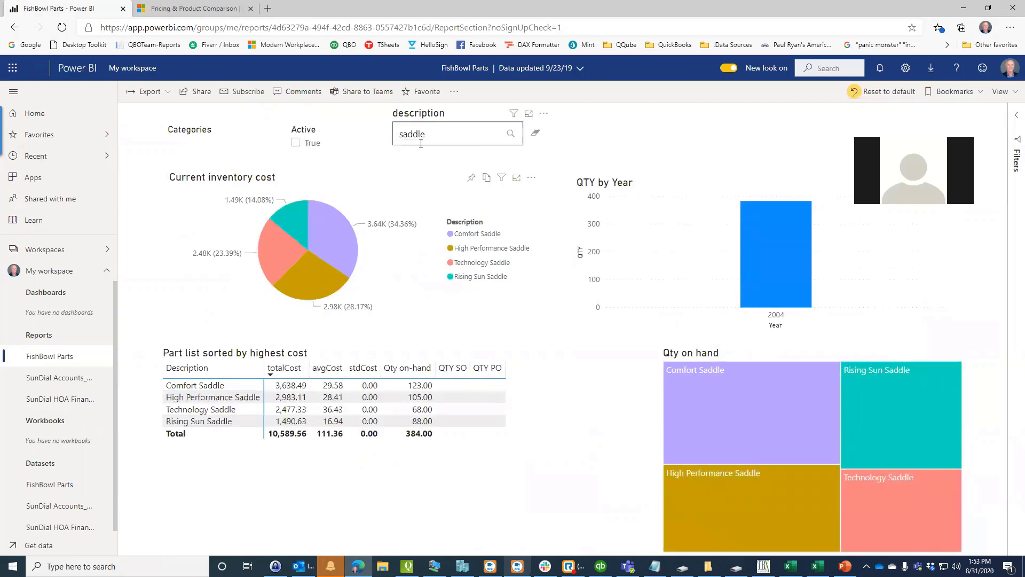
Step: Clear the saddle search so all parts appear again
{"action": "key", "text": "ctrl+a"}
{"action": "key", "text": "BackSpace"}
{"action": "left_click", "coordinate": [536, 133]}
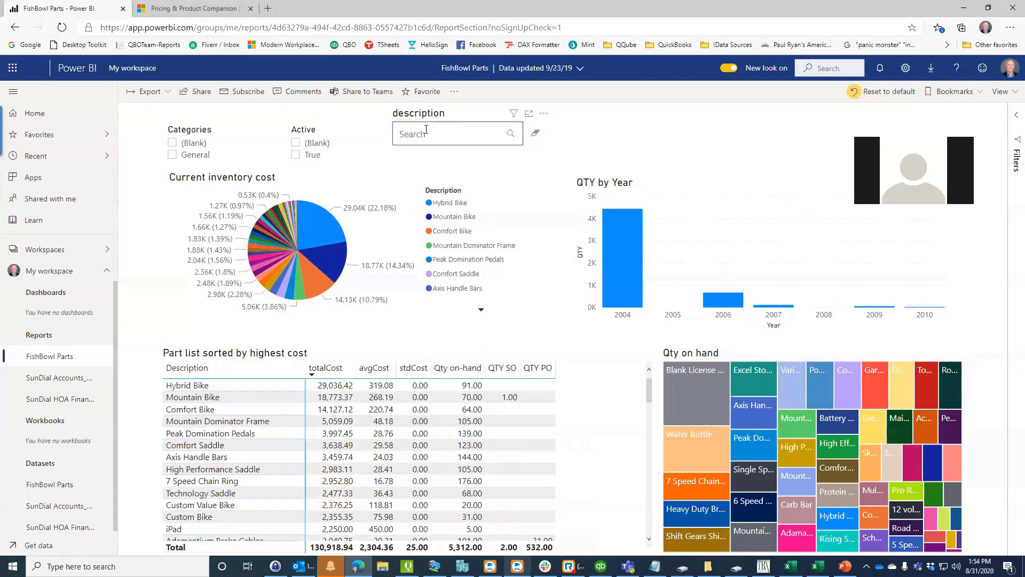
Step: Open the SunDial HOA Financial Statements report and scroll through its Results of Operations matrix
{"action": "left_click", "coordinate": [74, 398]}
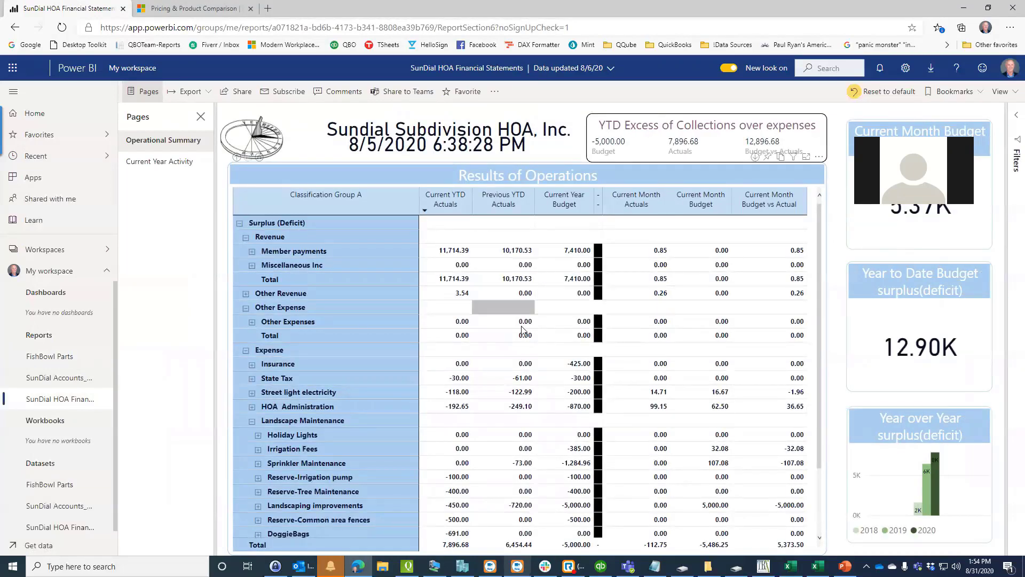
{"action": "scroll", "coordinate": [499, 347], "scroll_direction": "down", "scroll_amount": 3}
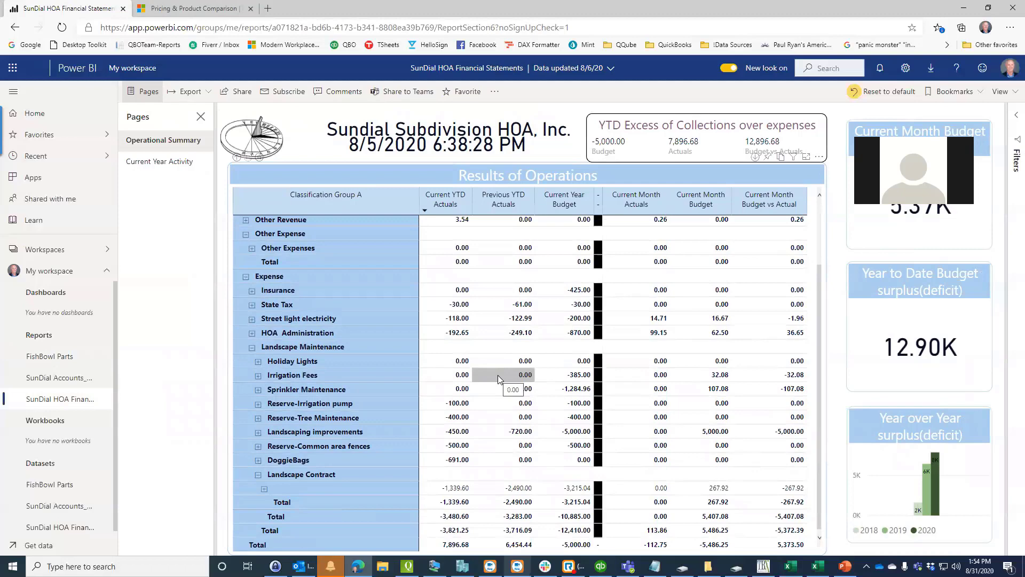
{"action": "scroll", "coordinate": [502, 341], "scroll_direction": "up", "scroll_amount": 3}
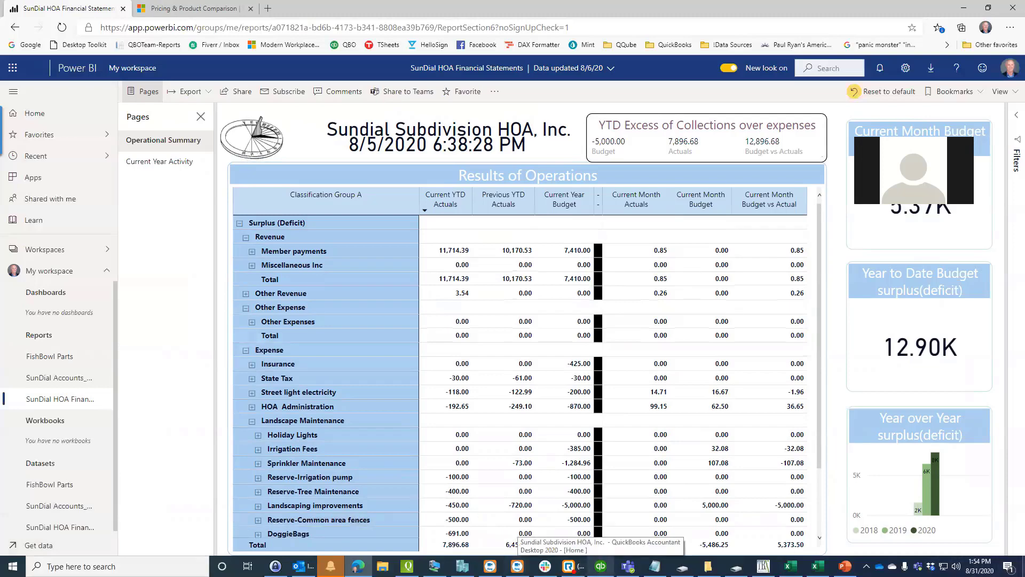
{"action": "left_click", "coordinate": [601, 565]}
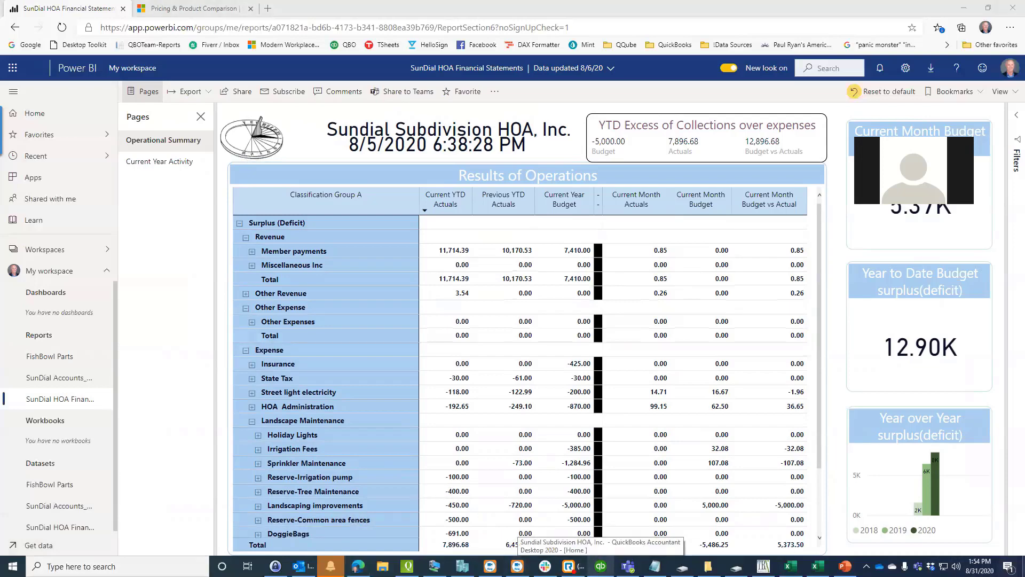